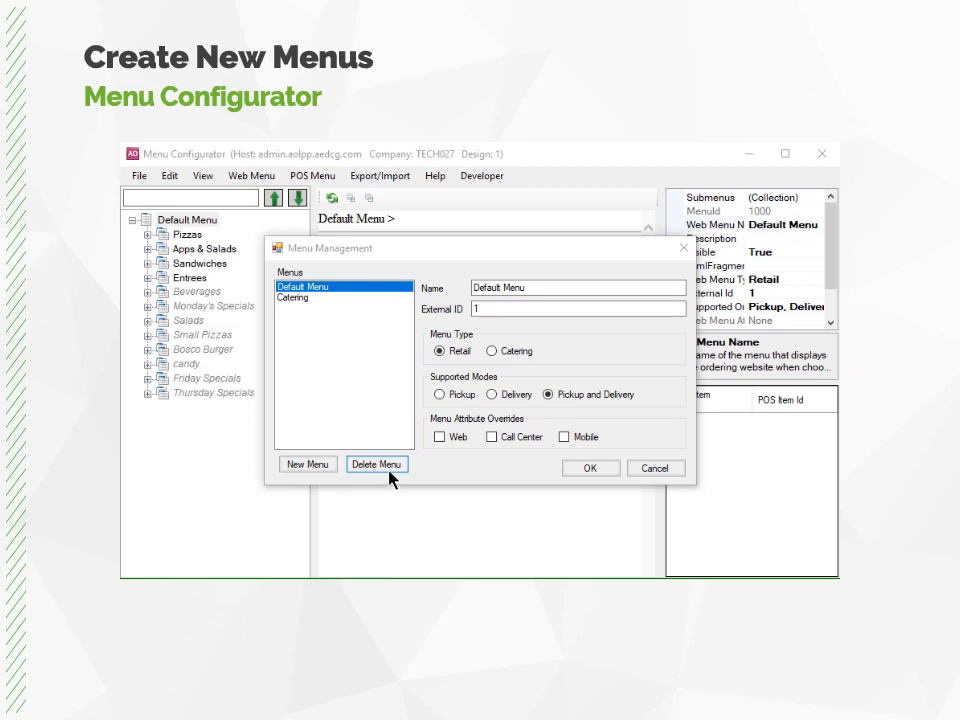
Step: Create a new menu named Test Menu that supports the Pickup and Delivery mode
left_click(318, 468)
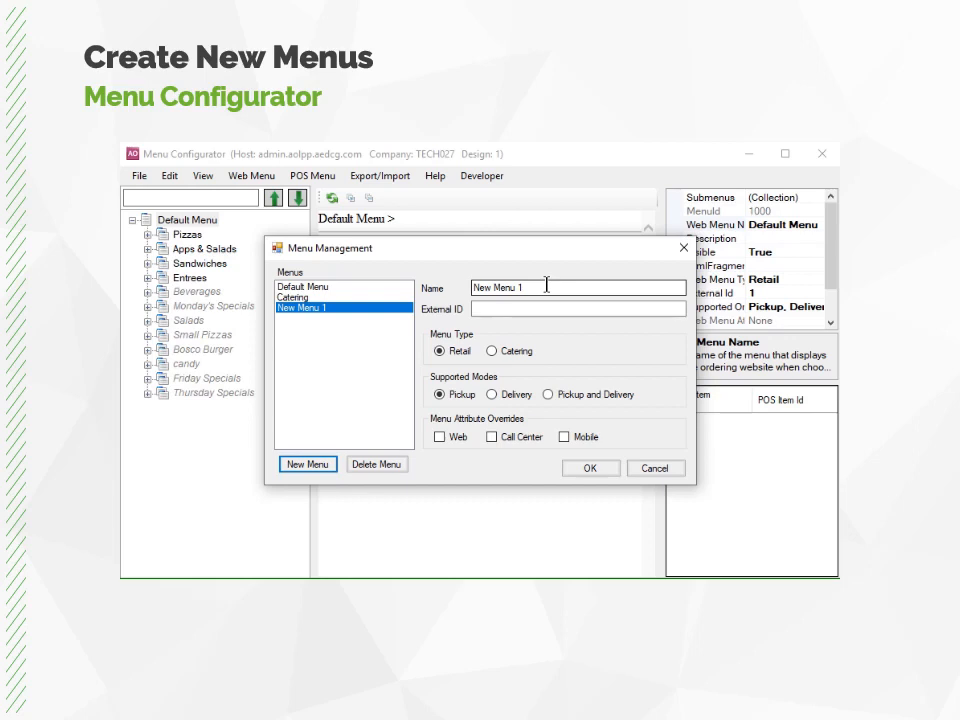
left_click_drag(547, 286, 471, 284)
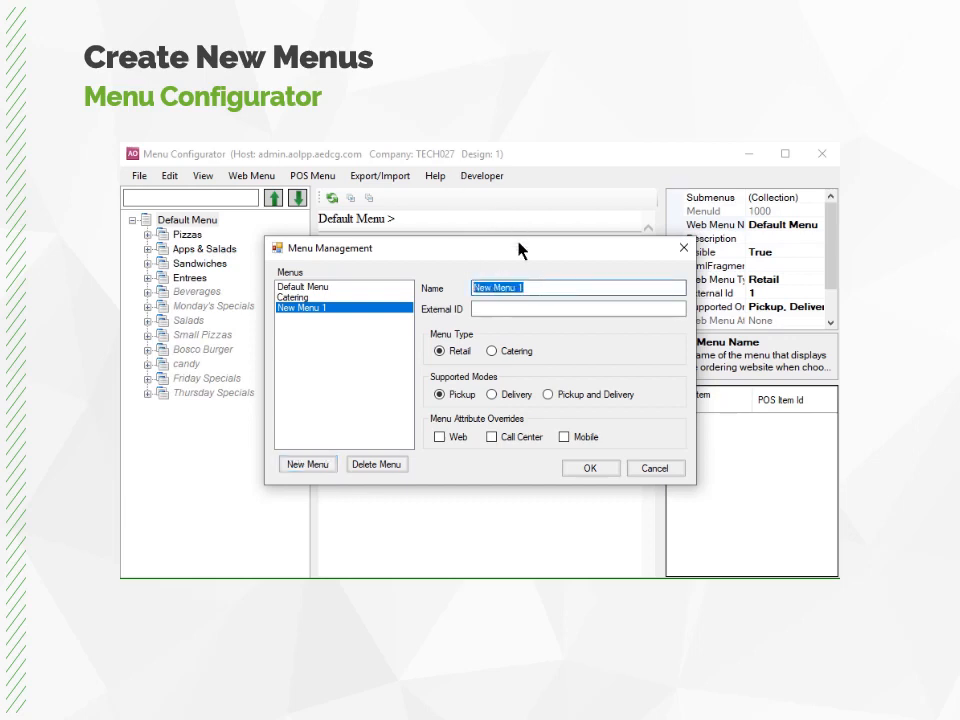
type("Test Menu")
left_click(548, 395)
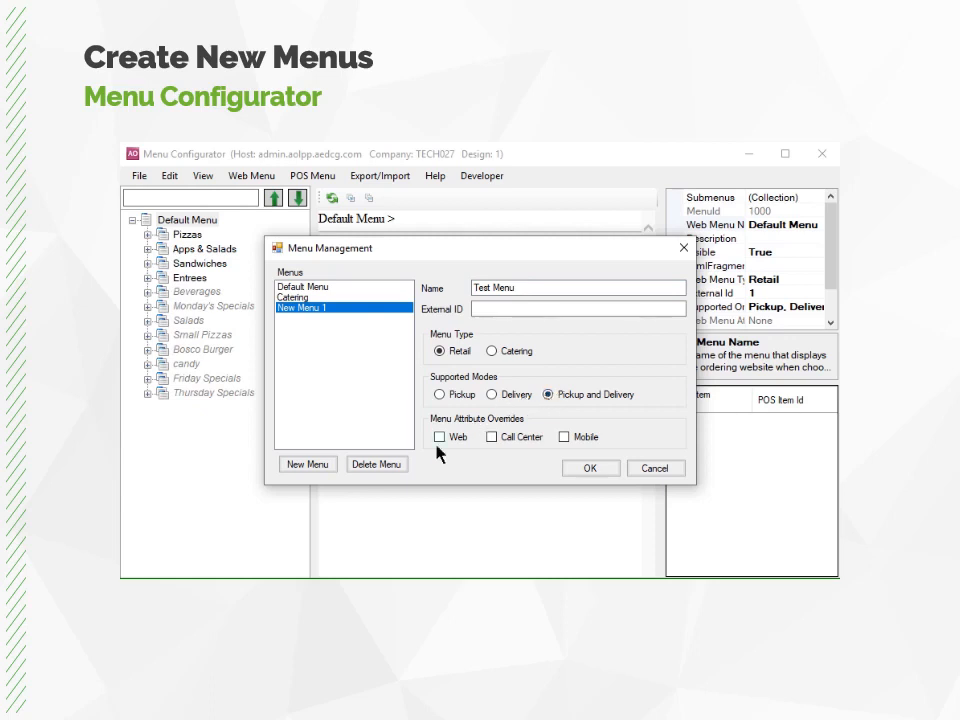
left_click(589, 469)
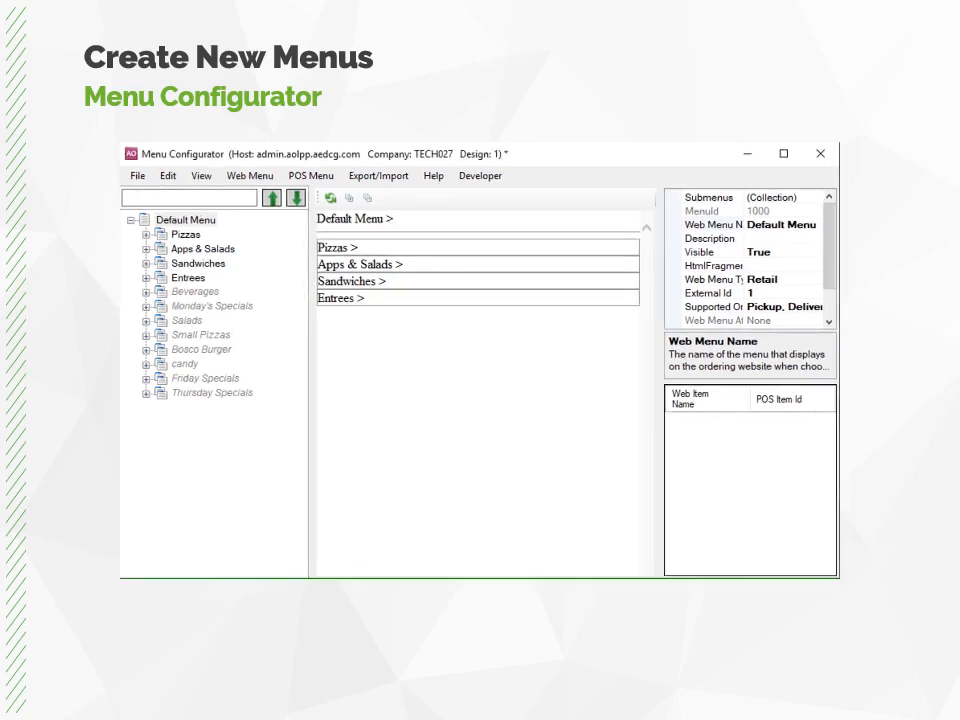
Step: Make Test Menu the active web menu
left_click(256, 181)
mouse_move(265, 196)
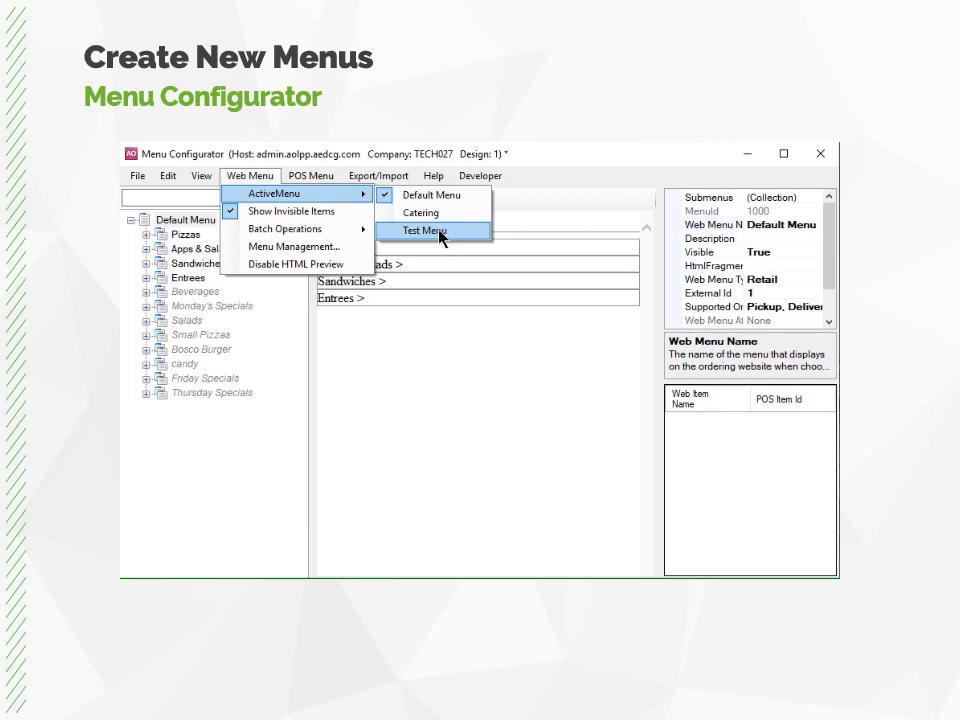
left_click(425, 231)
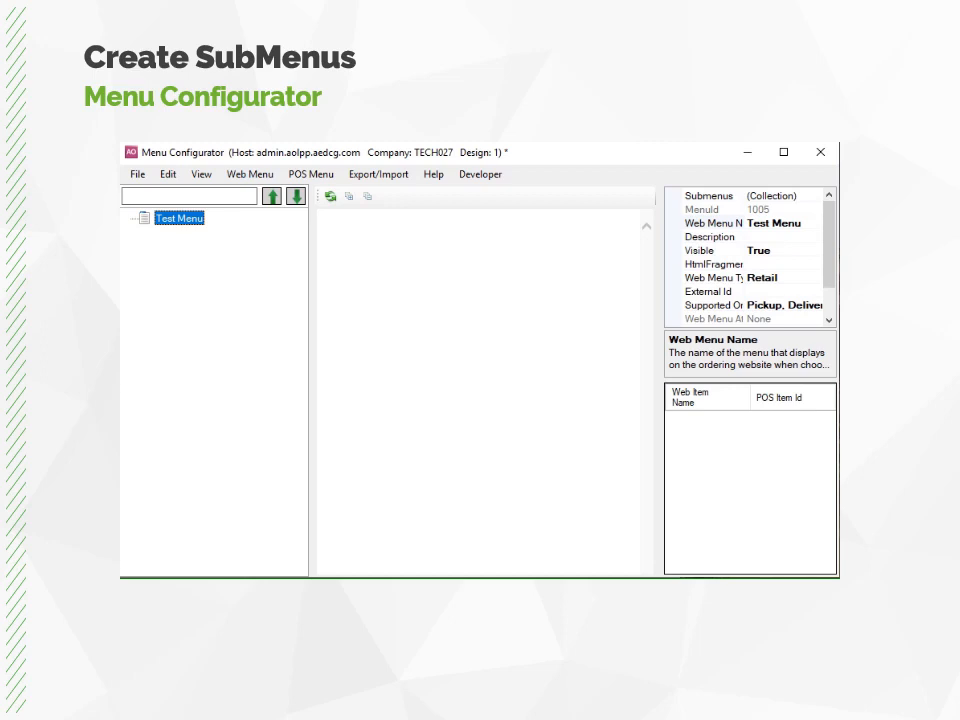
Step: Create two new submenus under Test Menu
right_click(190, 219)
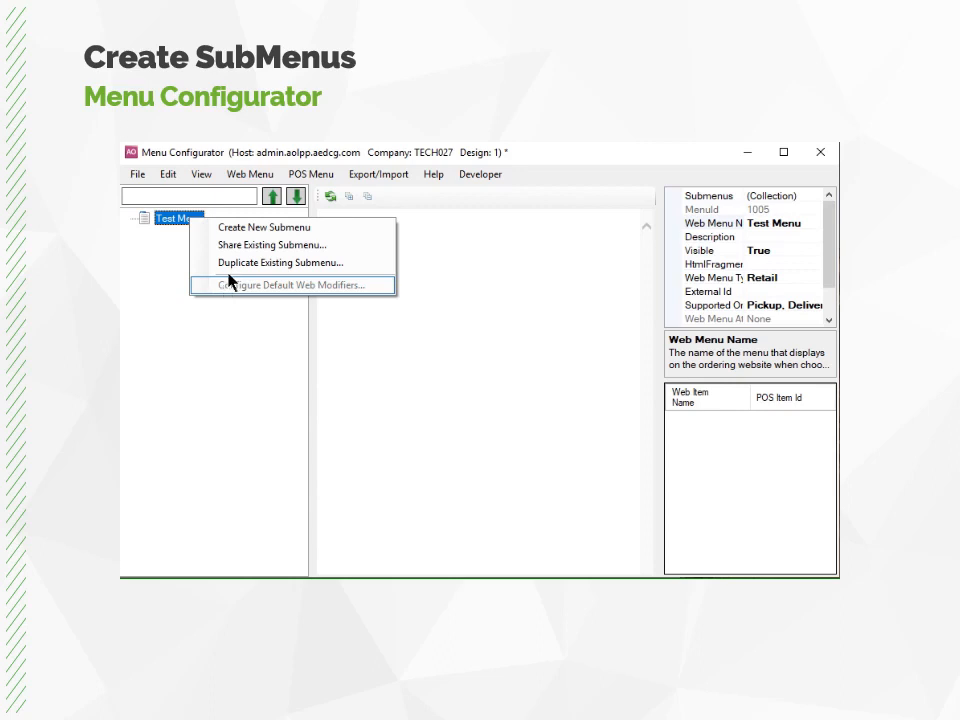
left_click(279, 228)
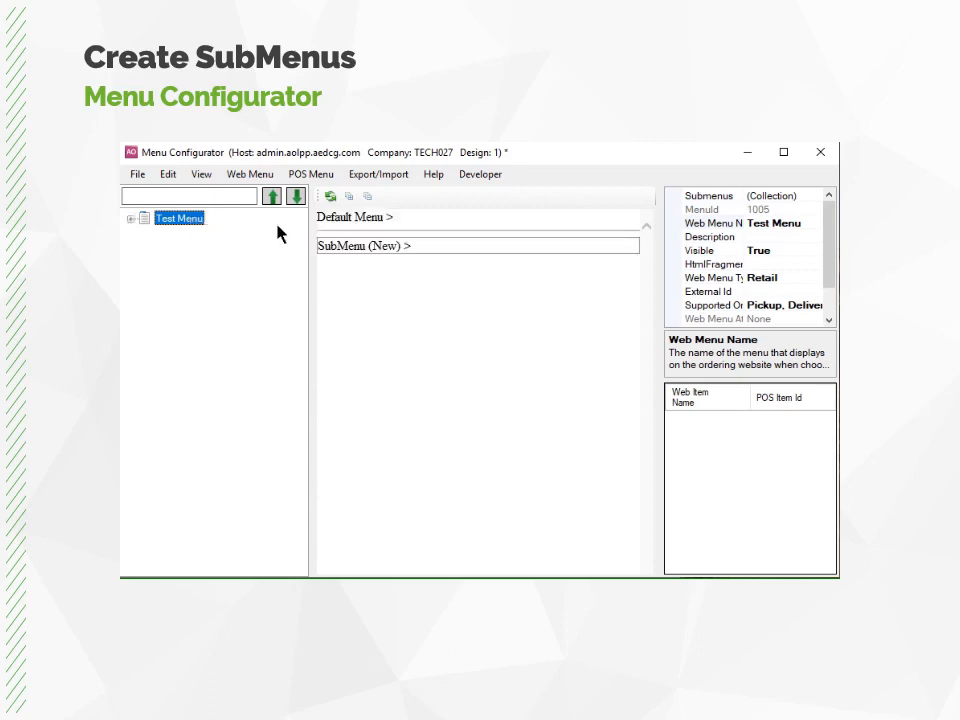
left_click(131, 219)
right_click(168, 222)
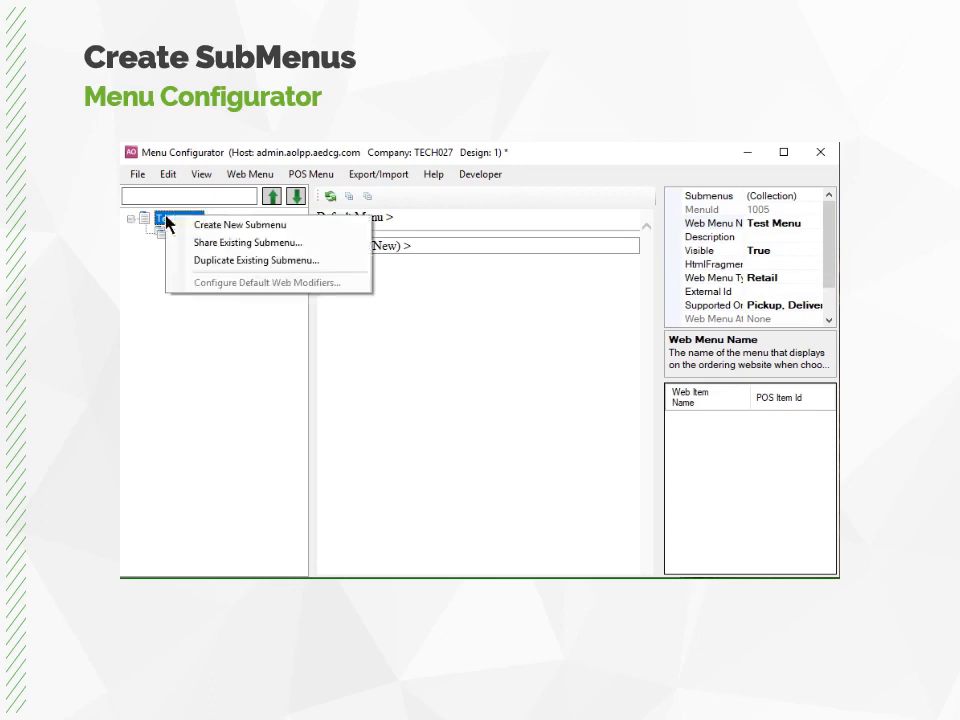
left_click(210, 226)
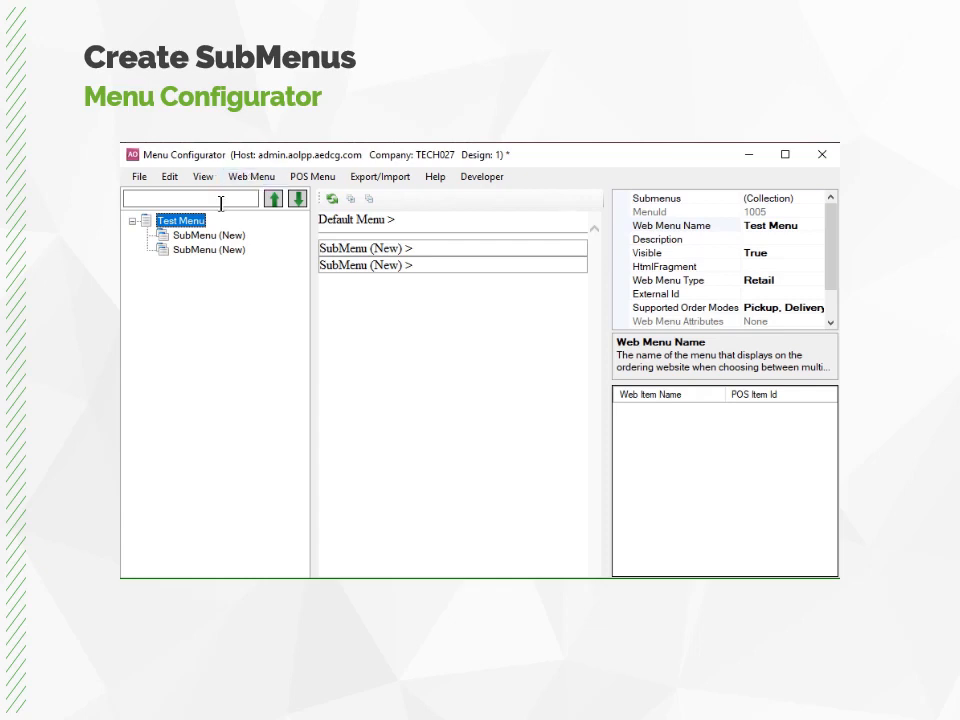
Step: Set the web submenu name of the first new submenu to Salads
left_click(205, 236)
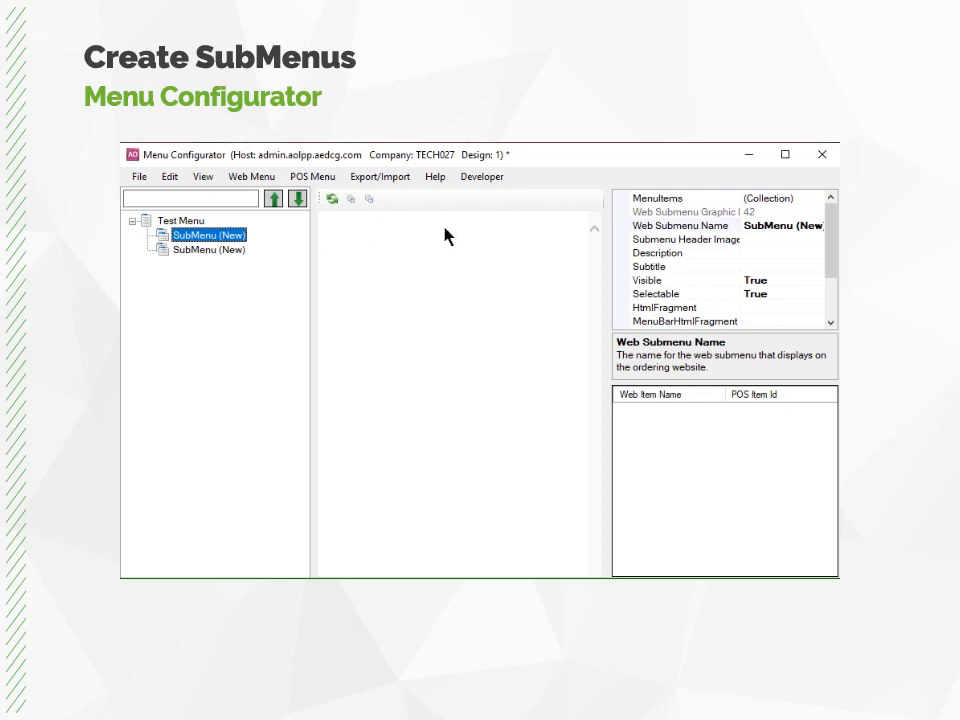
left_click(746, 228)
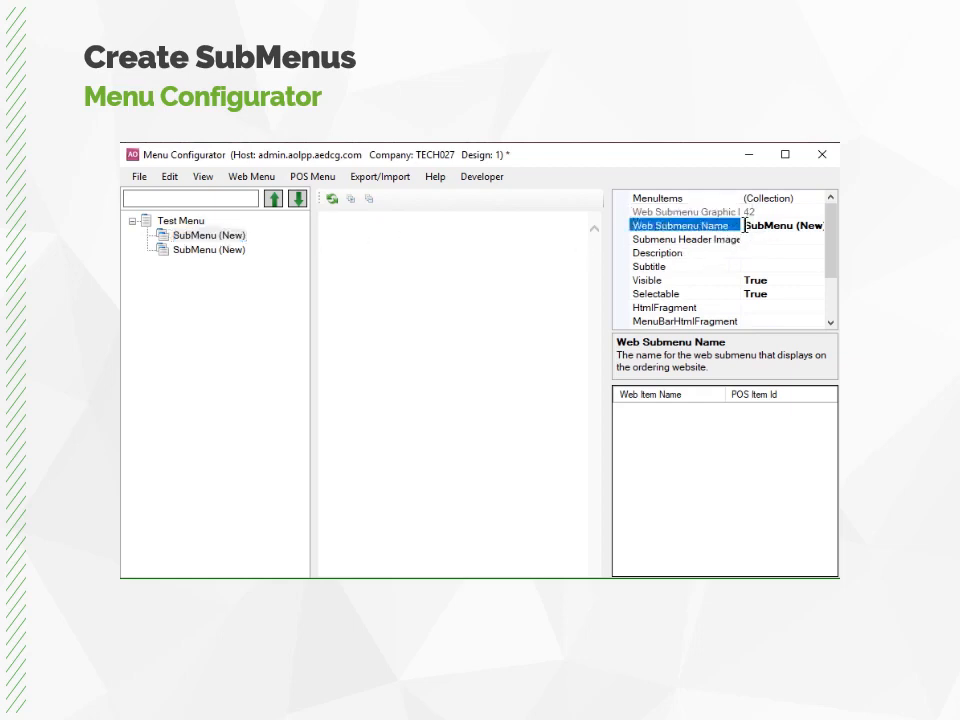
left_click_drag(744, 226, 826, 227)
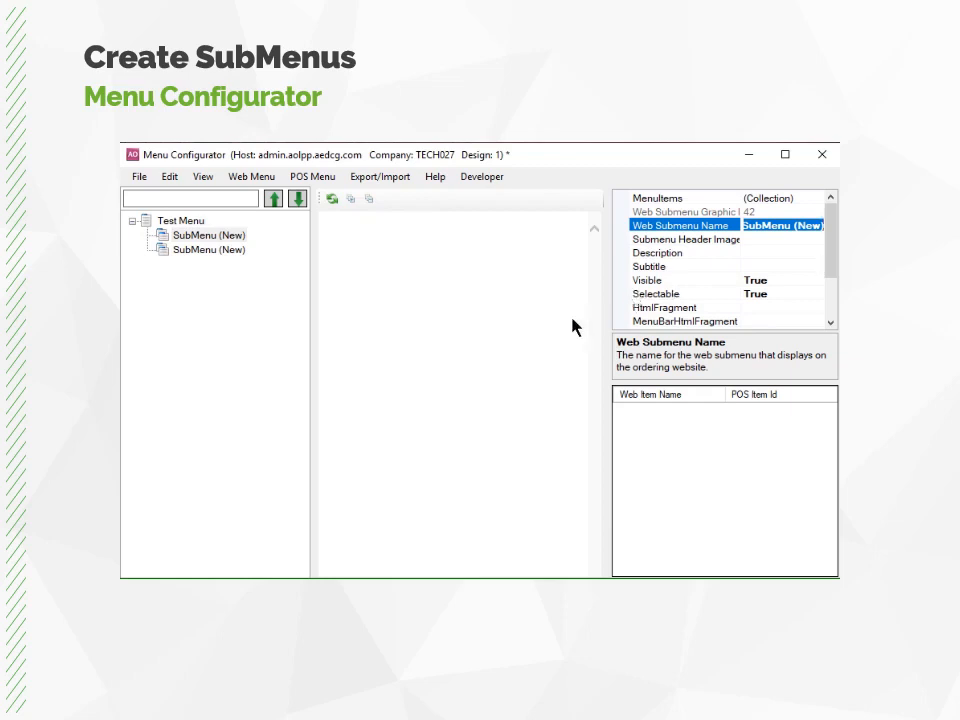
type("Sal")
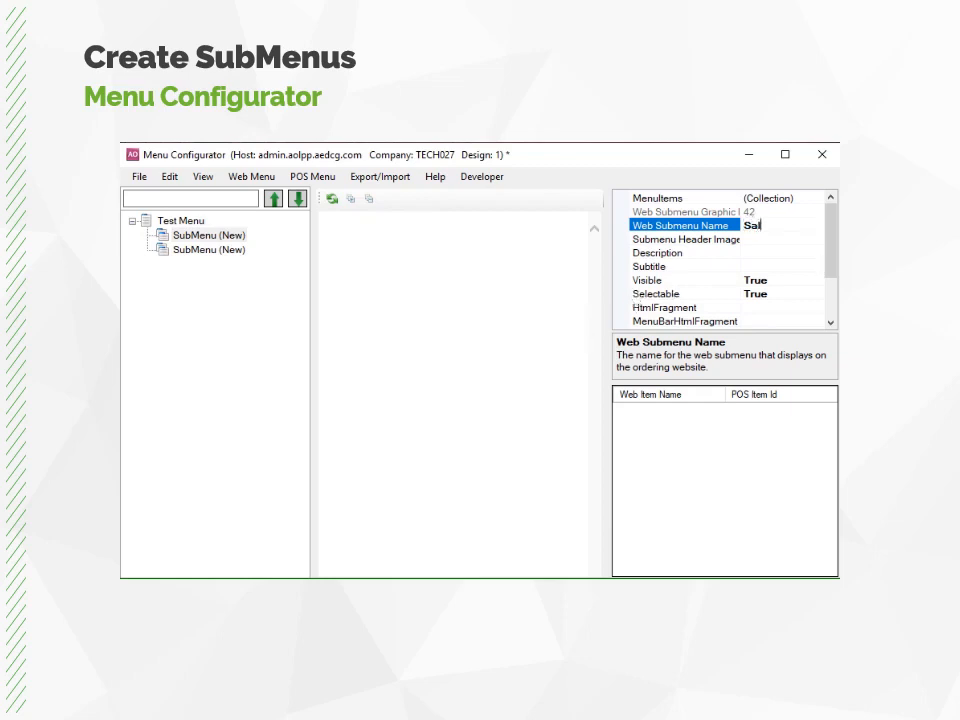
type("ads")
Step: Set the web submenu name of the second new submenu to Sandwiches
left_click(231, 252)
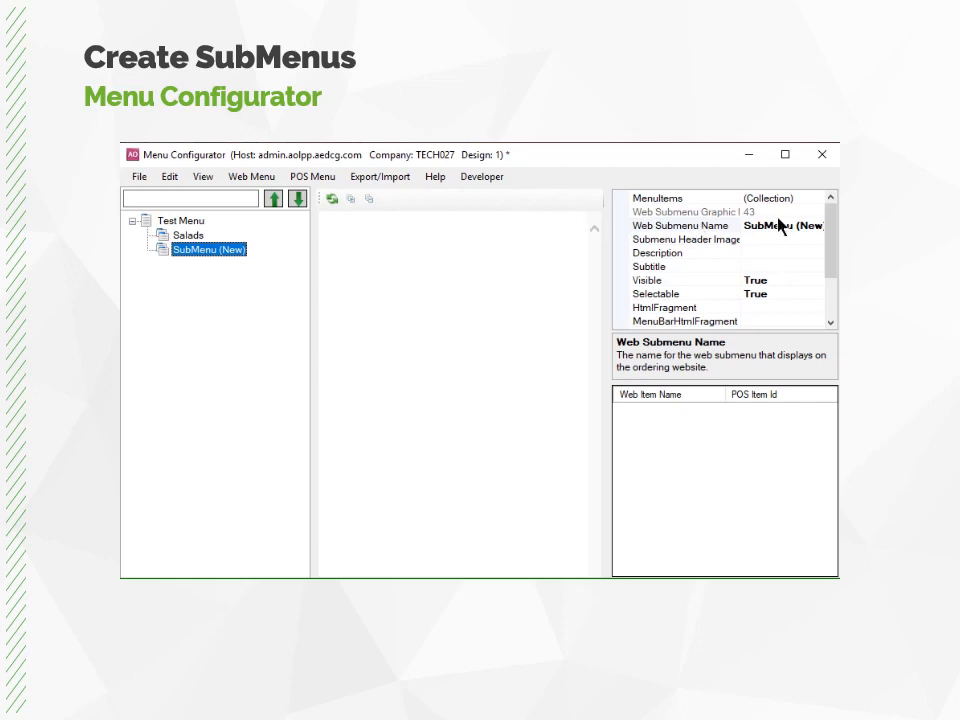
left_click(746, 226)
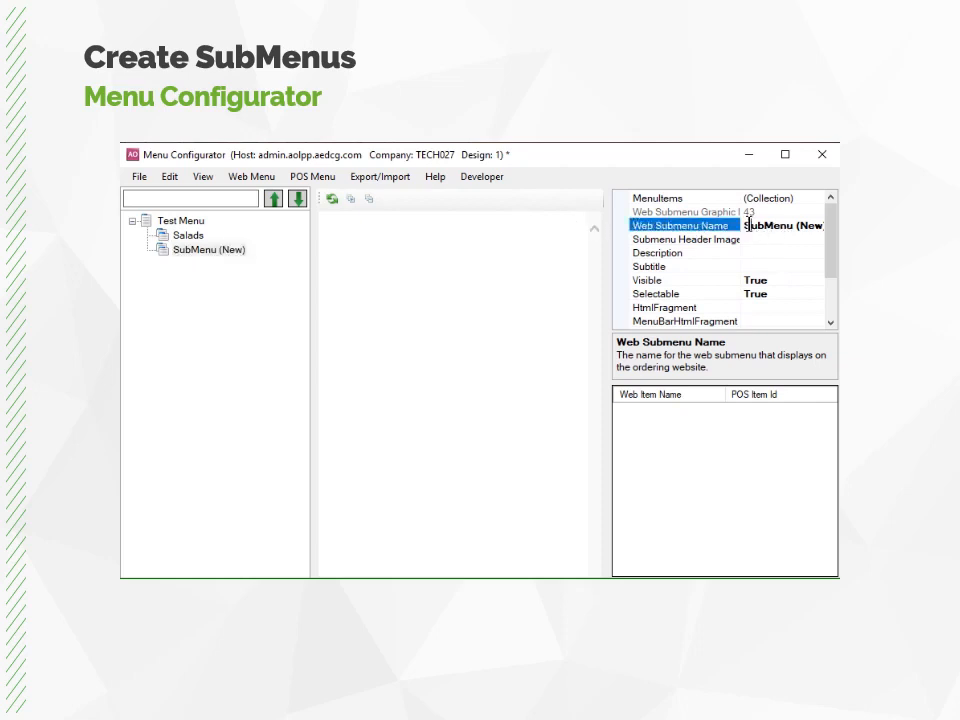
key("shift+End")
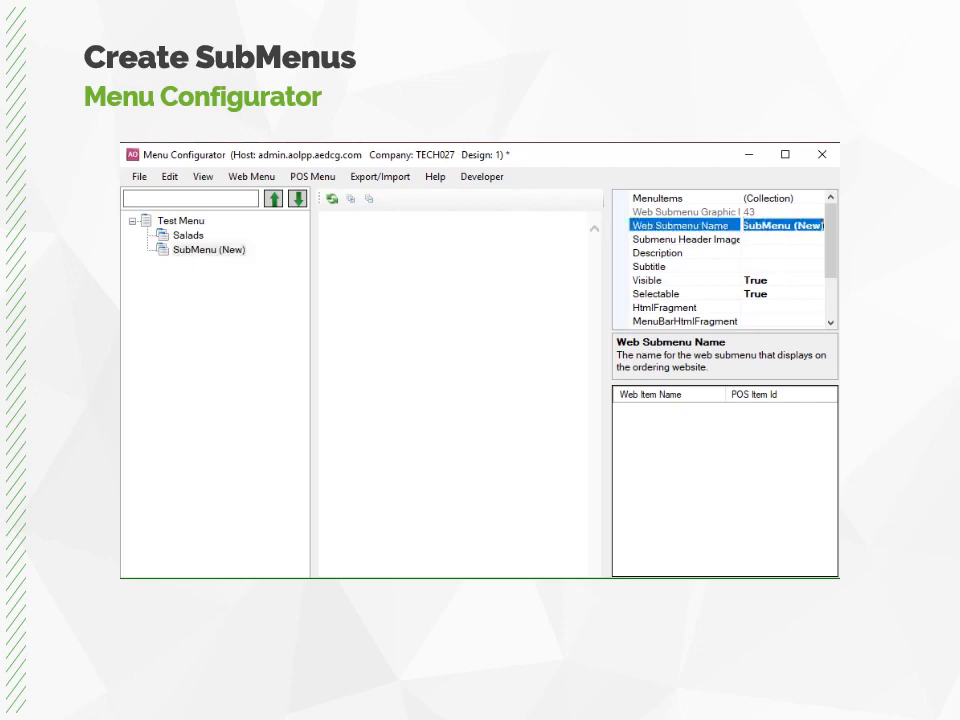
type("San")
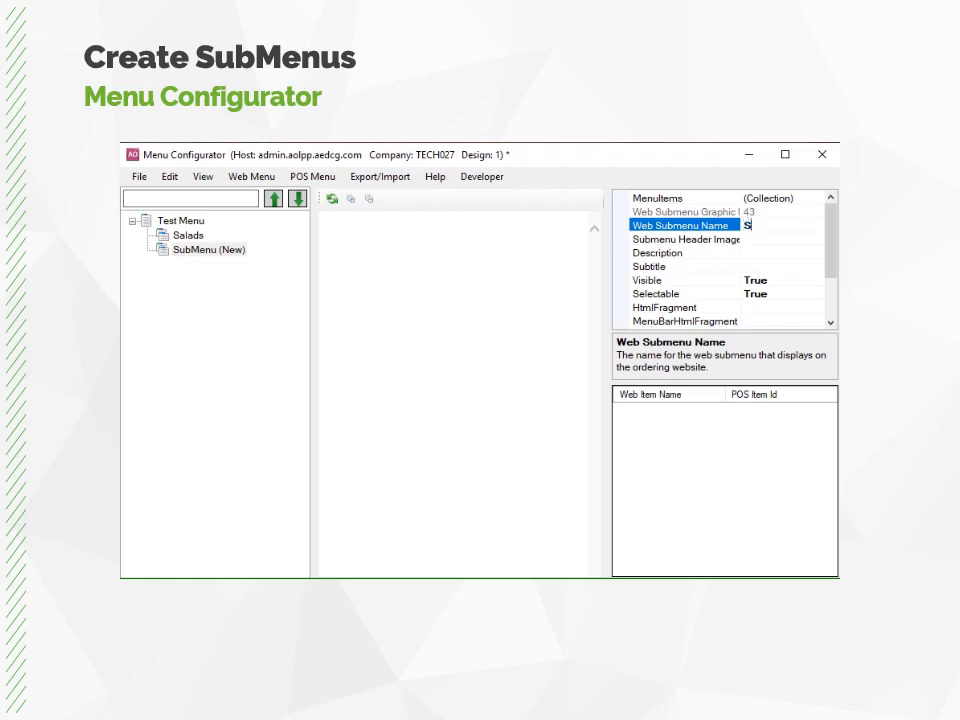
type("dwiches")
left_click(561, 429)
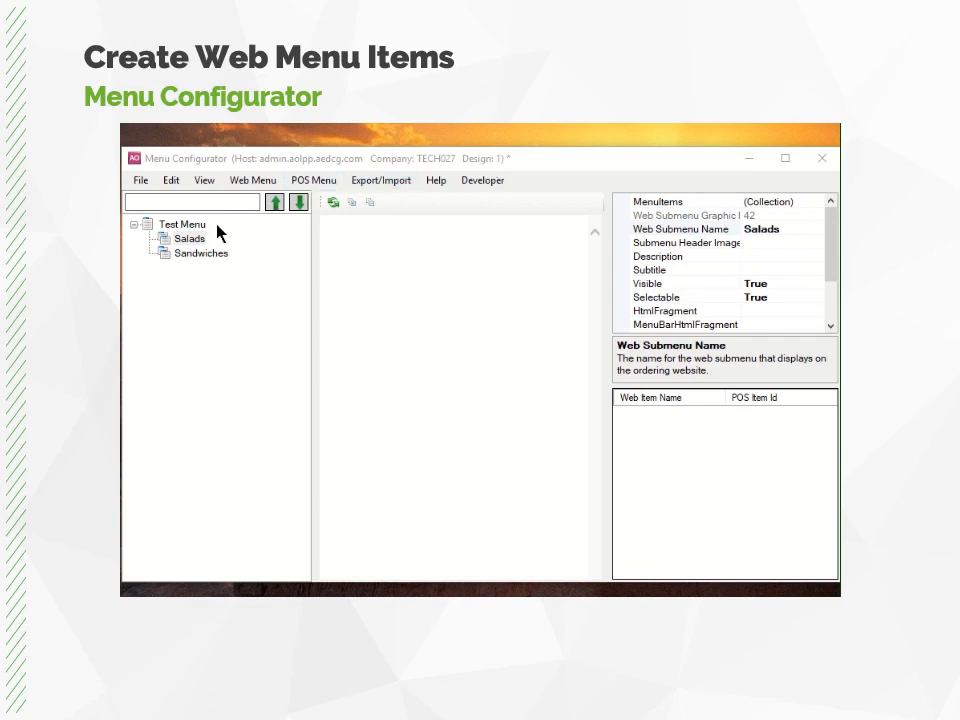
Step: Start creating new web menu items in the Salads submenu and filter the available items by "salad"
left_click(190, 240)
right_click(195, 245)
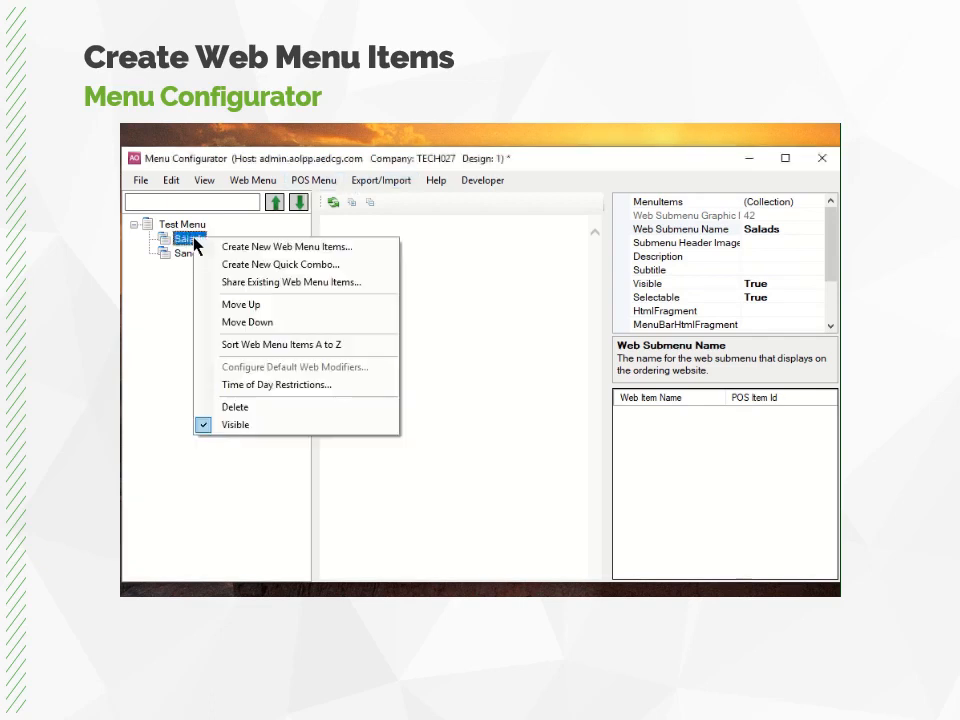
left_click(221, 246)
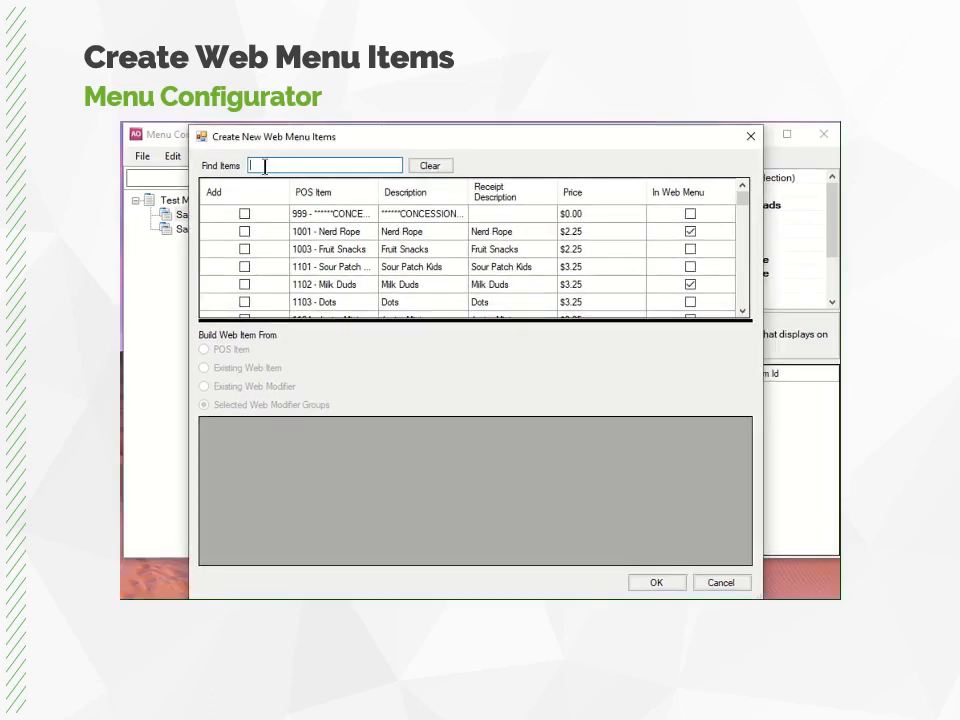
type("s")
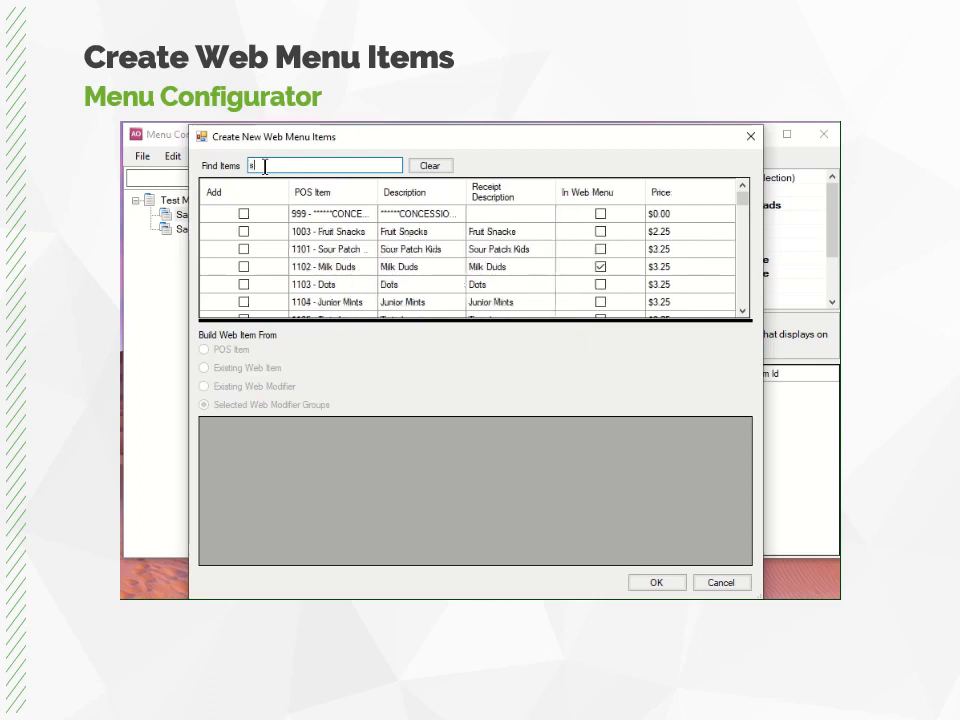
type("alad")
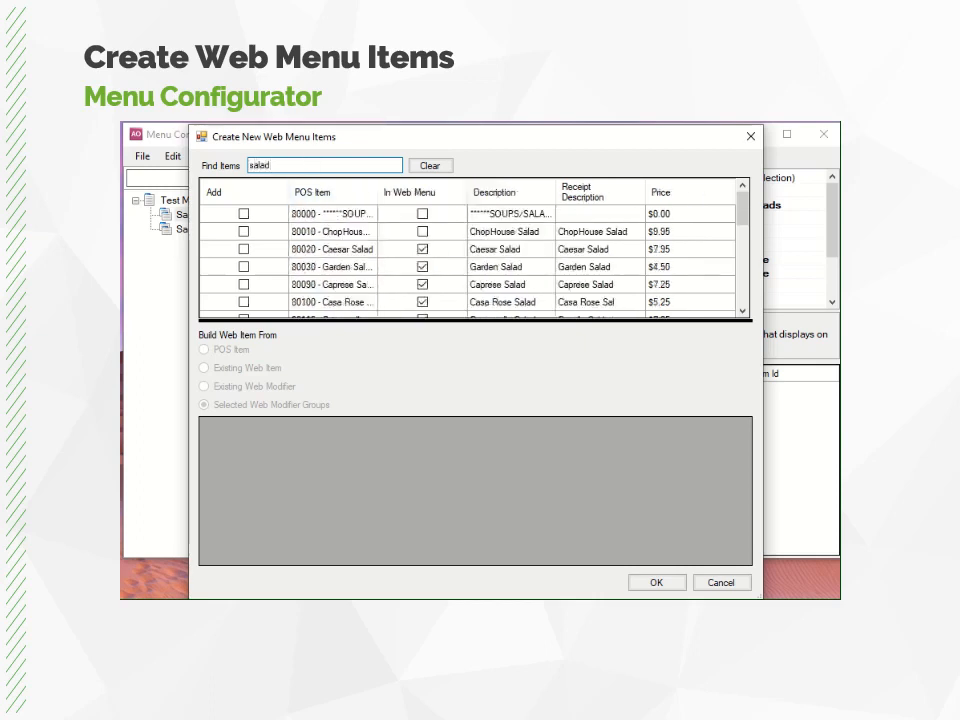
Step: Add the ChopHouse, Caesar, Garden, Caprese and Casa Rose salads as new web menu items
left_click(327, 309)
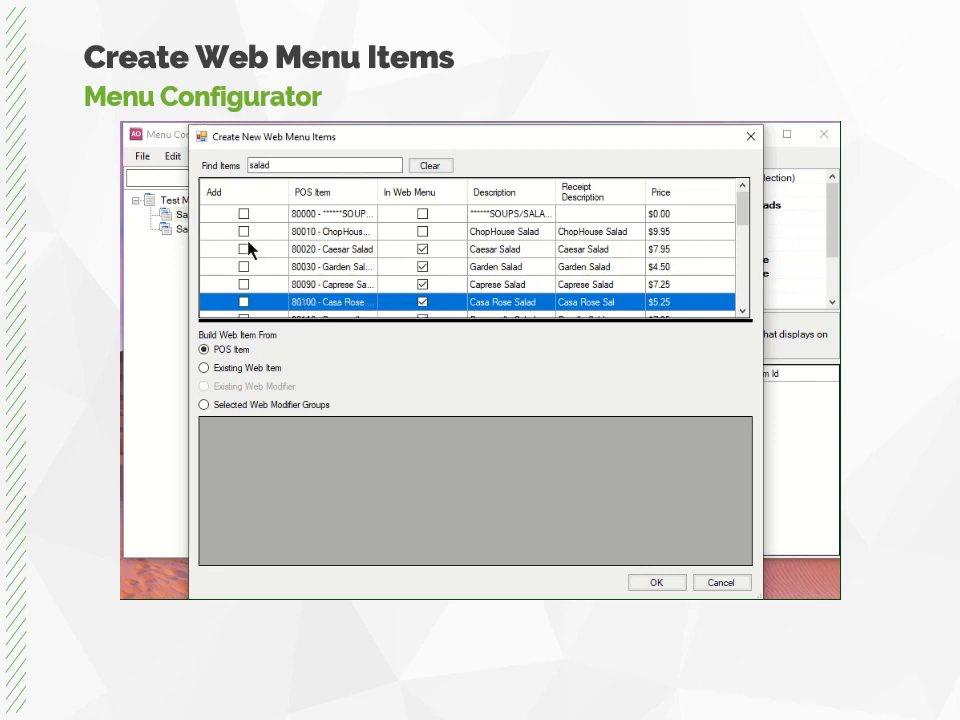
left_click(243, 232)
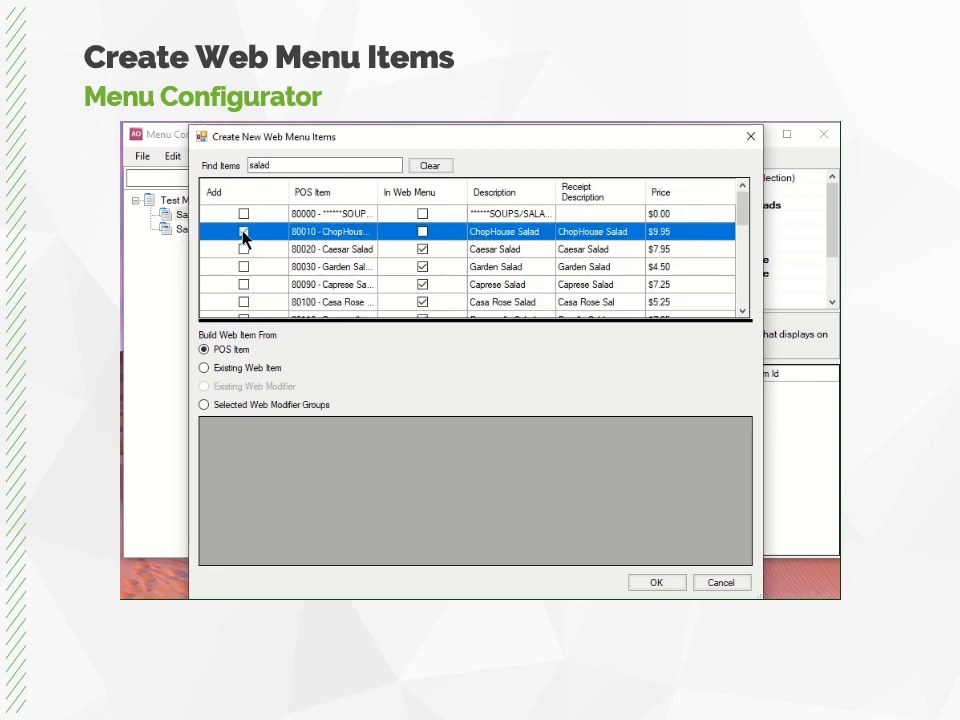
left_click(243, 250)
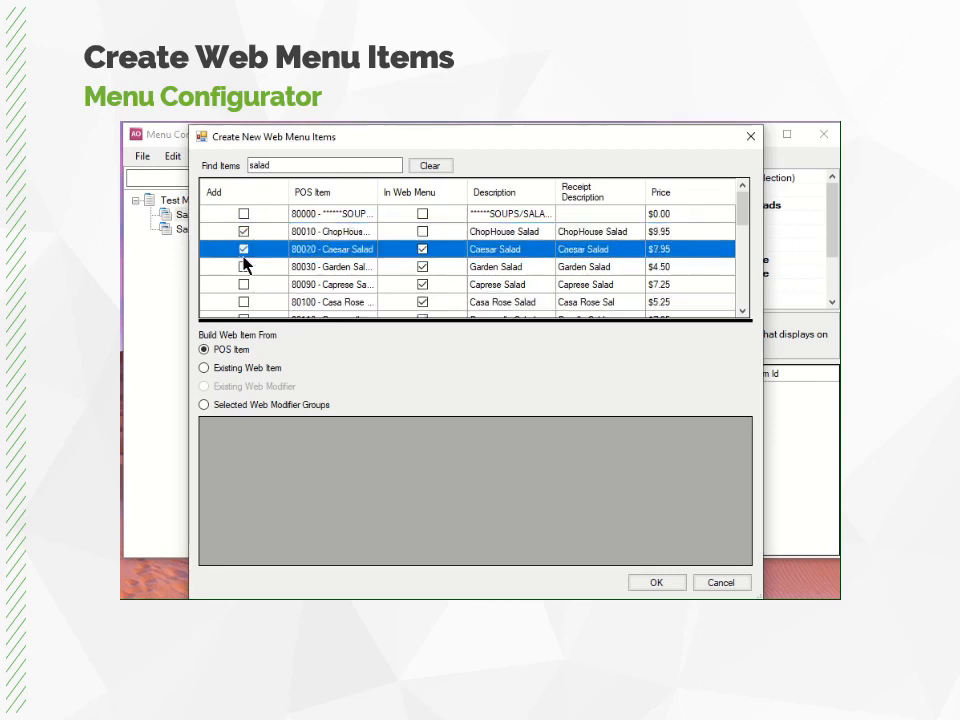
left_click(243, 267)
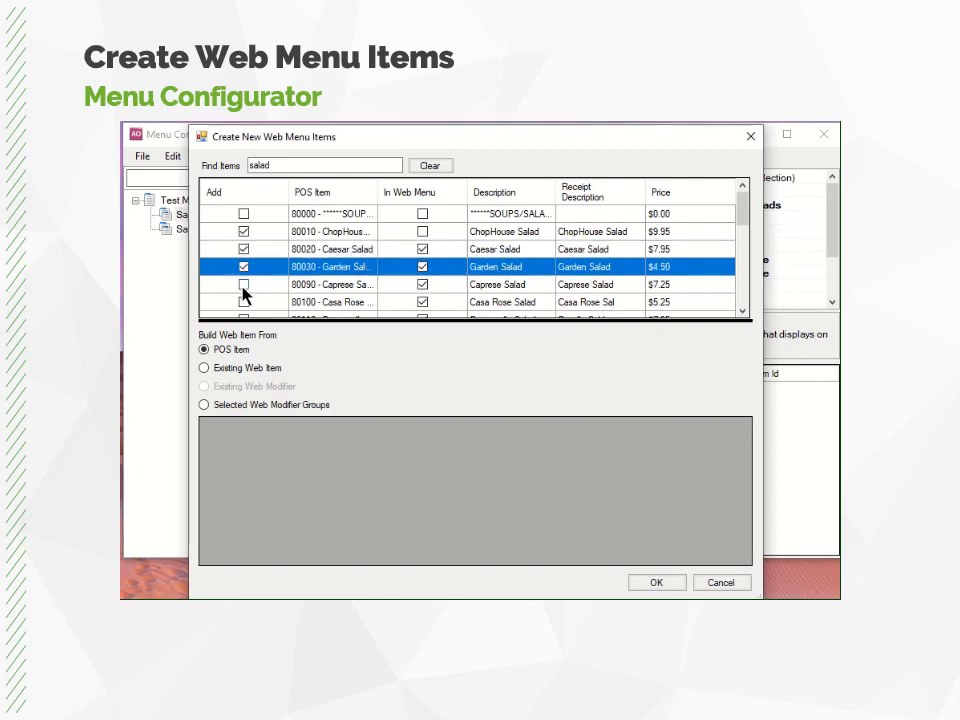
left_click(243, 285)
left_click(243, 302)
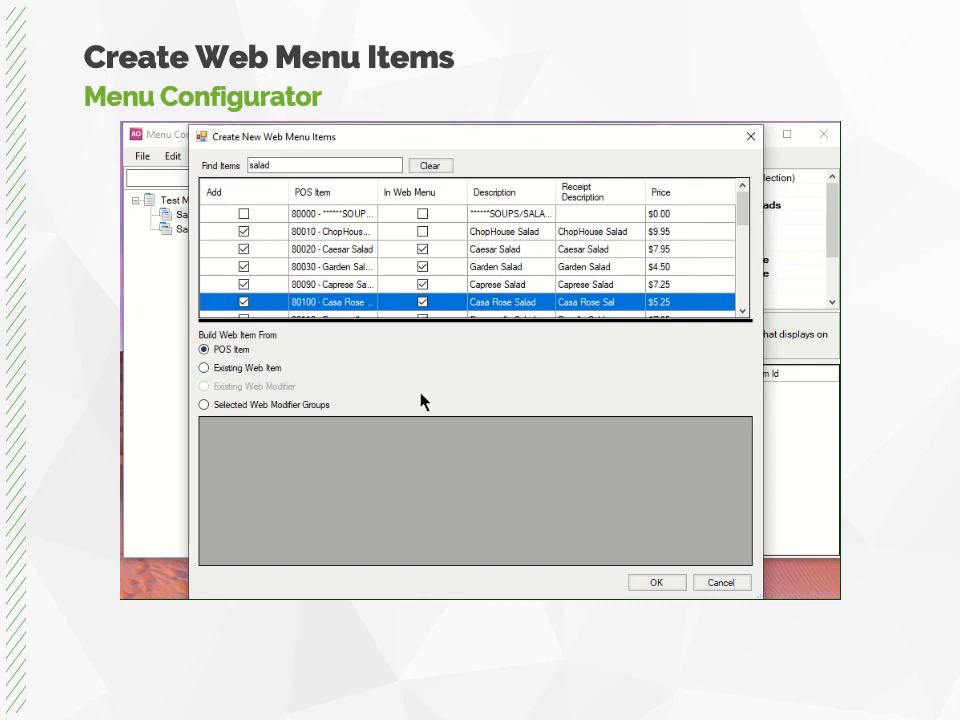
left_click(643, 581)
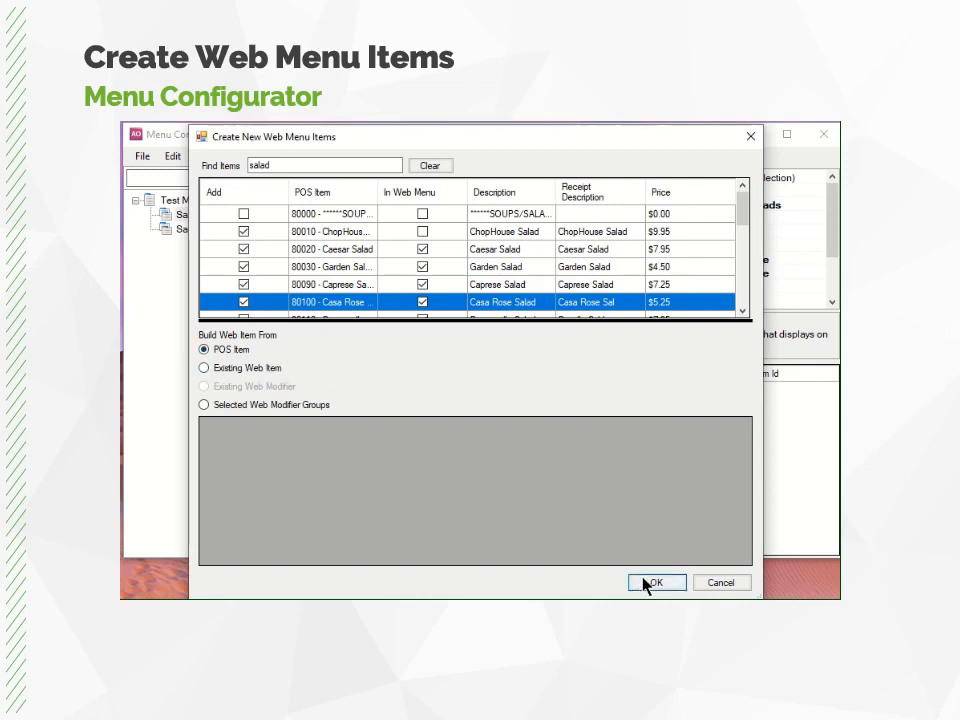